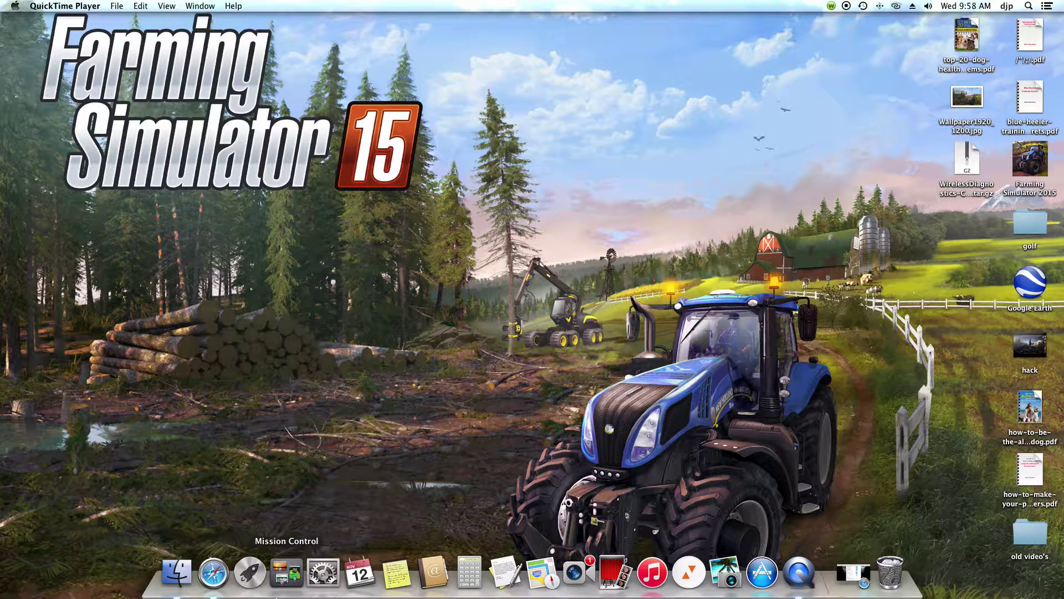
Review the GIANTS download portal entries for the Lamborghini Nitro 120 and Deutz-Fahr 7250 Black Edition, then hide the browser
{"action": "left_click", "coordinate": [214, 573]}
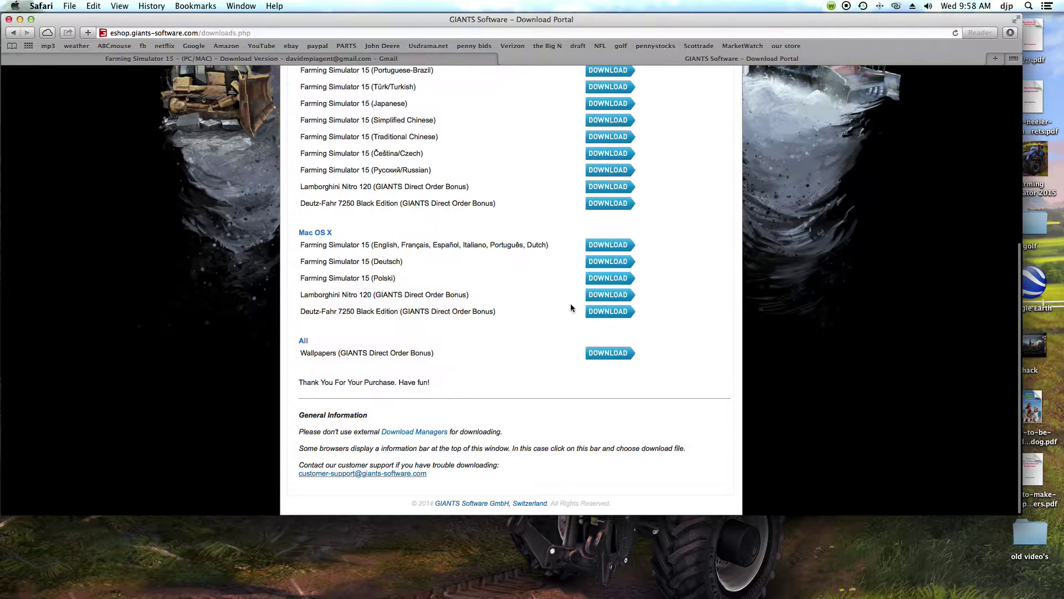
{"action": "left_click_drag", "start_coordinate": [296, 293], "coordinate": [471, 294]}
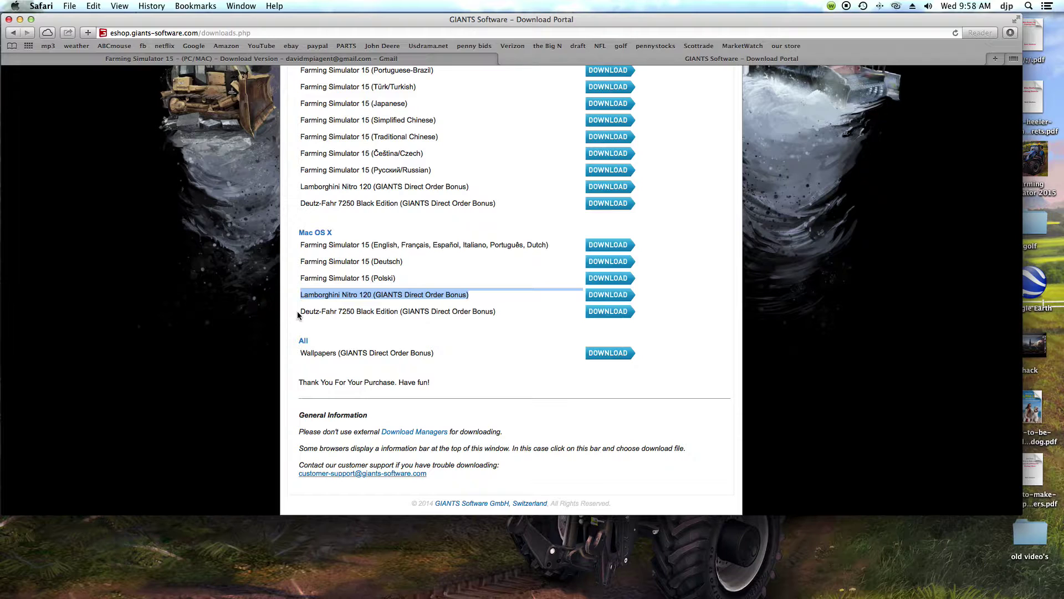
{"action": "left_click_drag", "start_coordinate": [297, 313], "coordinate": [490, 309]}
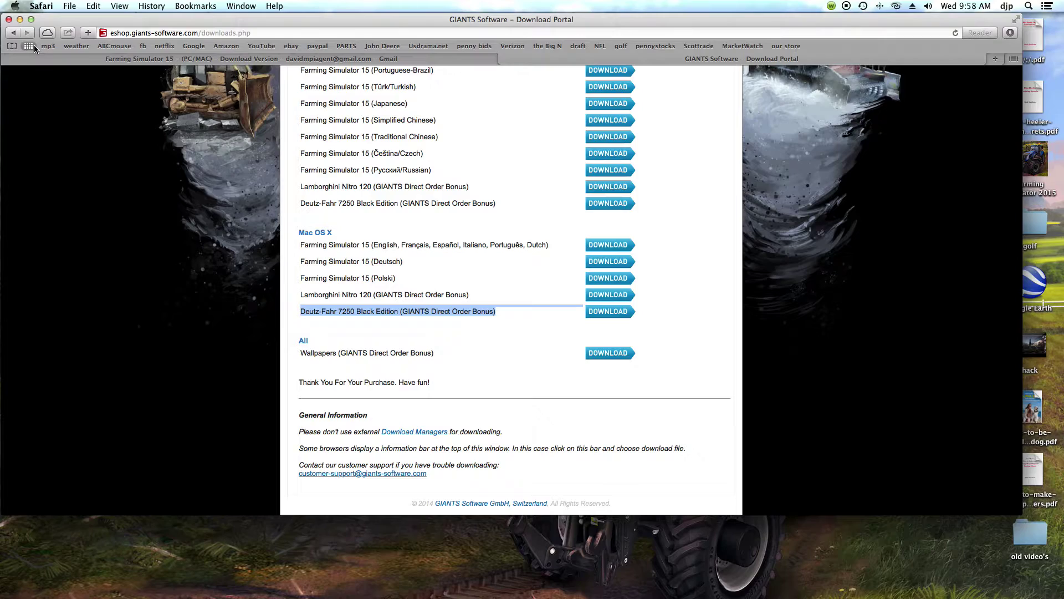
{"action": "left_click", "coordinate": [19, 18]}
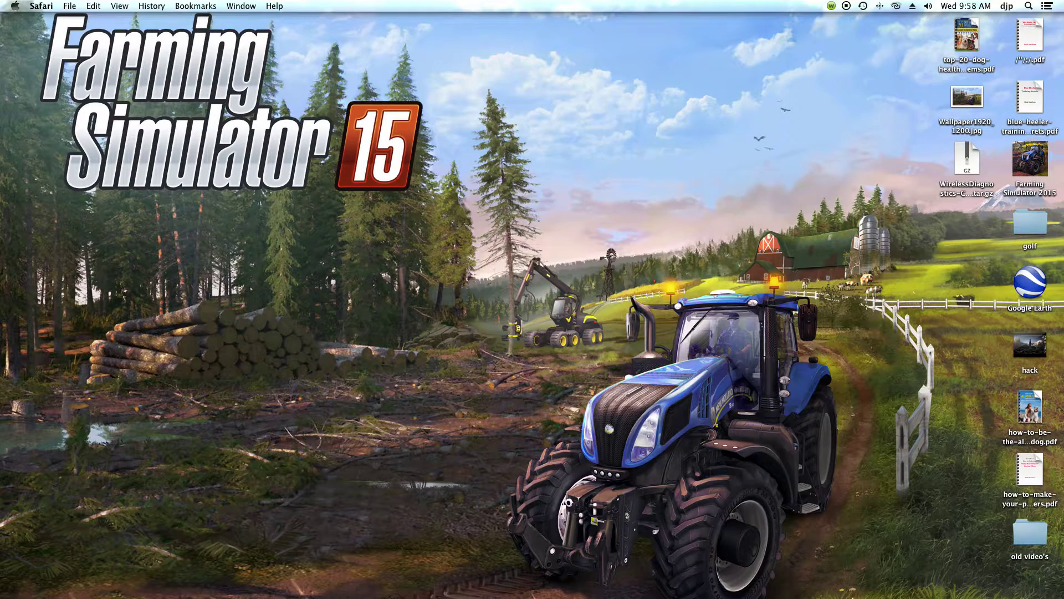
In Downloads, trash the FarmingSimulator15Wallpapers folder, leaving the two tractor folders, and start a second Finder window
{"action": "left_click", "coordinate": [177, 573]}
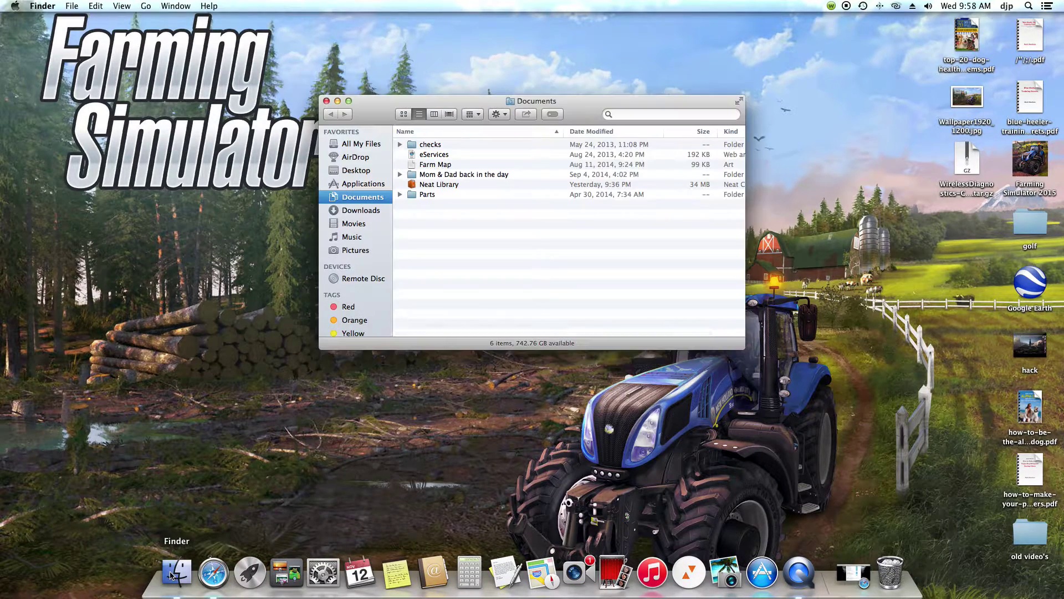
{"action": "left_click", "coordinate": [362, 212]}
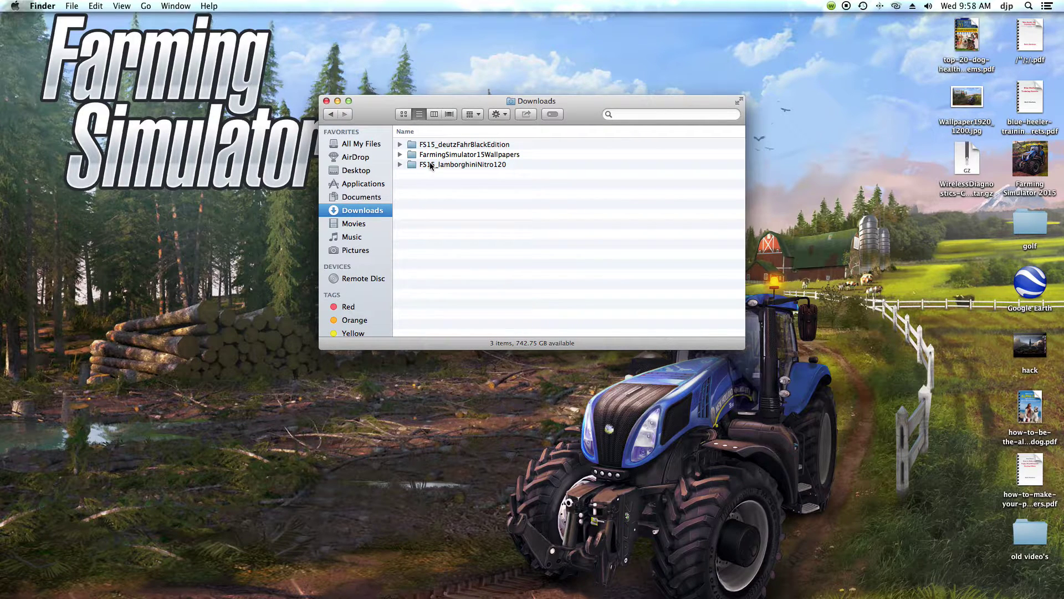
{"action": "left_click_drag", "start_coordinate": [439, 158], "coordinate": [874, 575]}
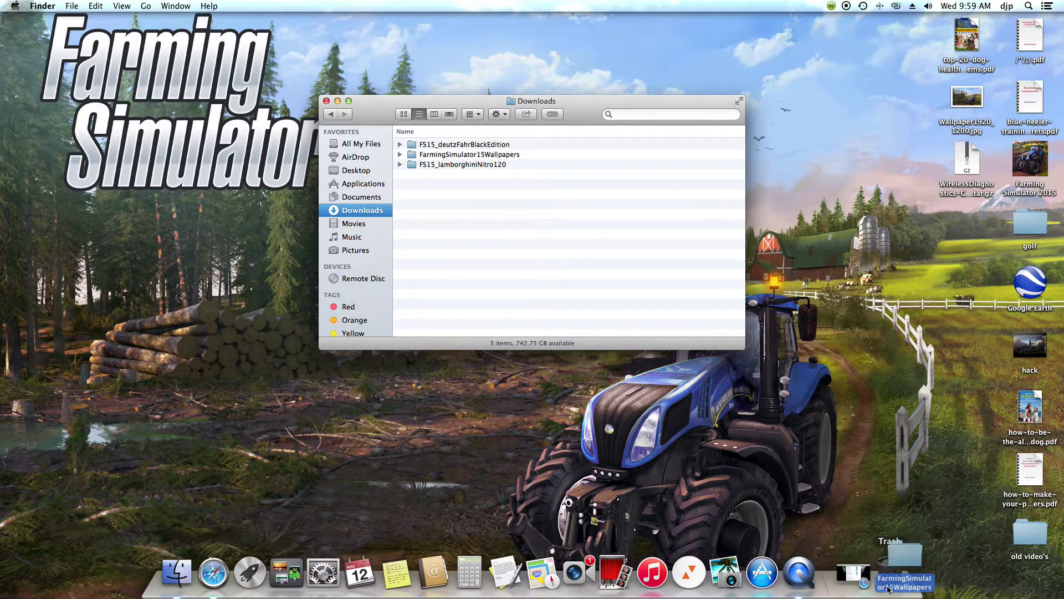
{"action": "left_click_drag", "start_coordinate": [874, 576], "coordinate": [901, 576]}
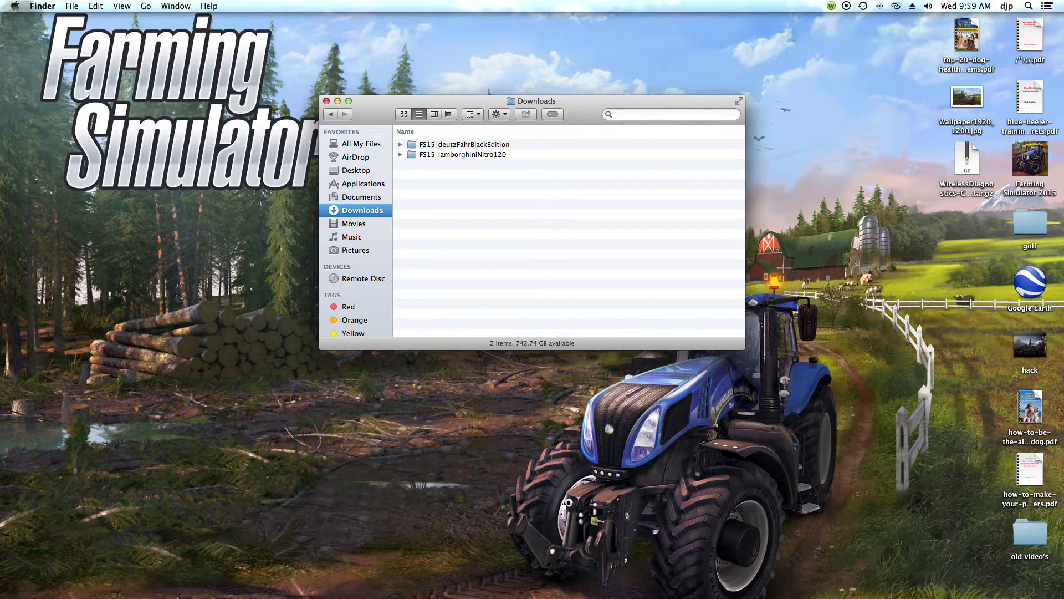
{"action": "mouse_move", "coordinate": [177, 572]}
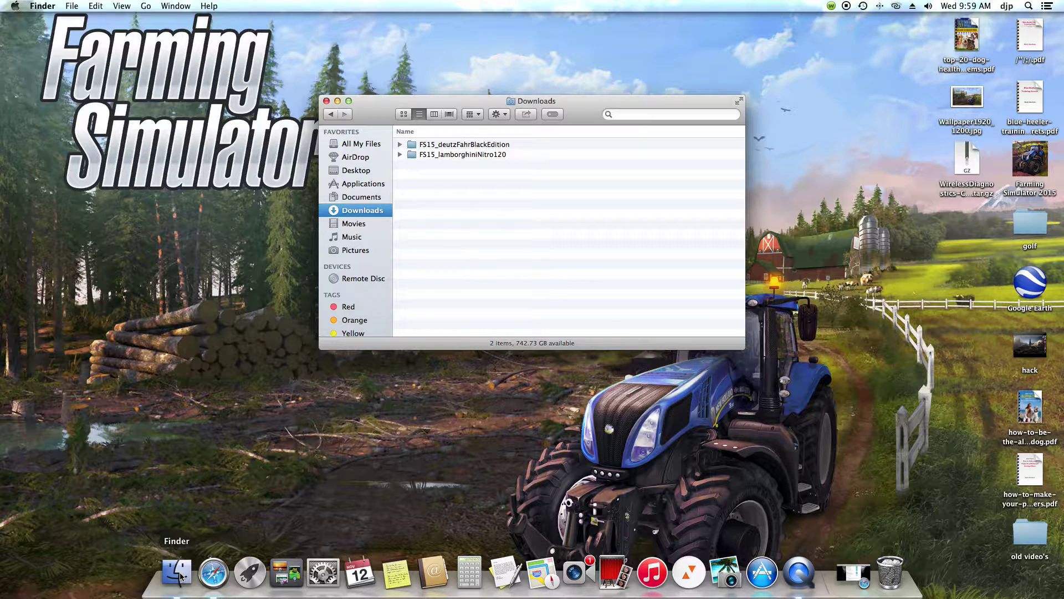
{"action": "key", "text": "super+n"}
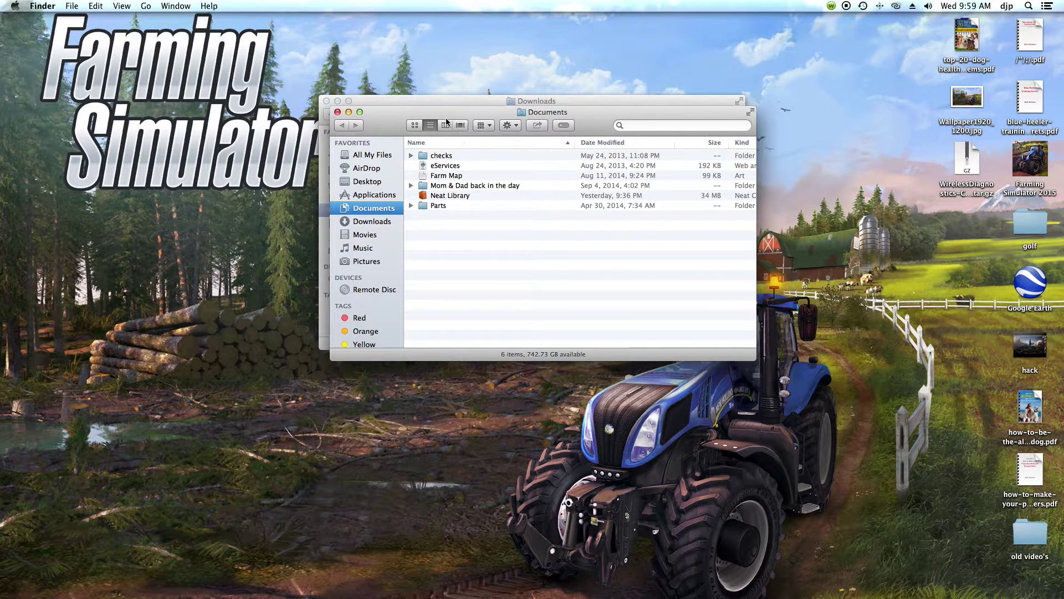
Move the Documents window aside and jump it to the hidden Library folder via the Go menu
{"action": "left_click_drag", "start_coordinate": [468, 110], "coordinate": [366, 236]}
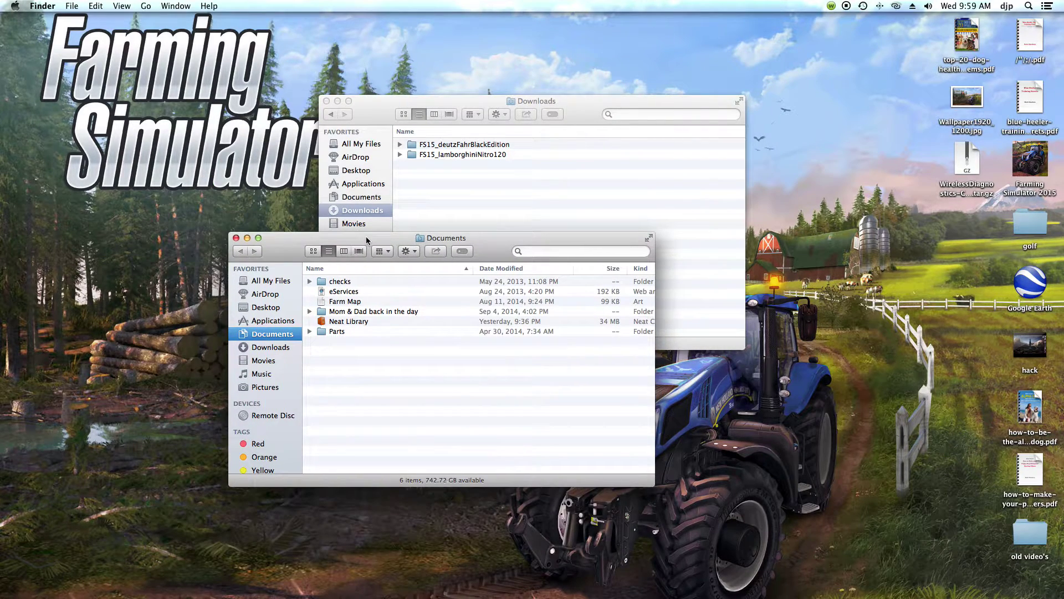
{"action": "left_click", "coordinate": [146, 6]}
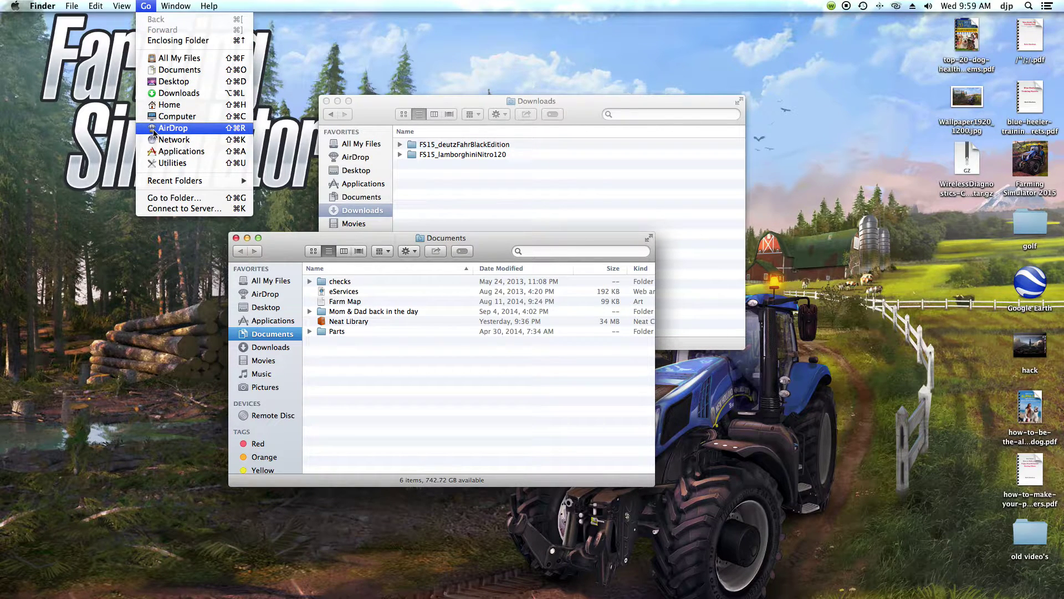
{"action": "key", "text": "alt"}
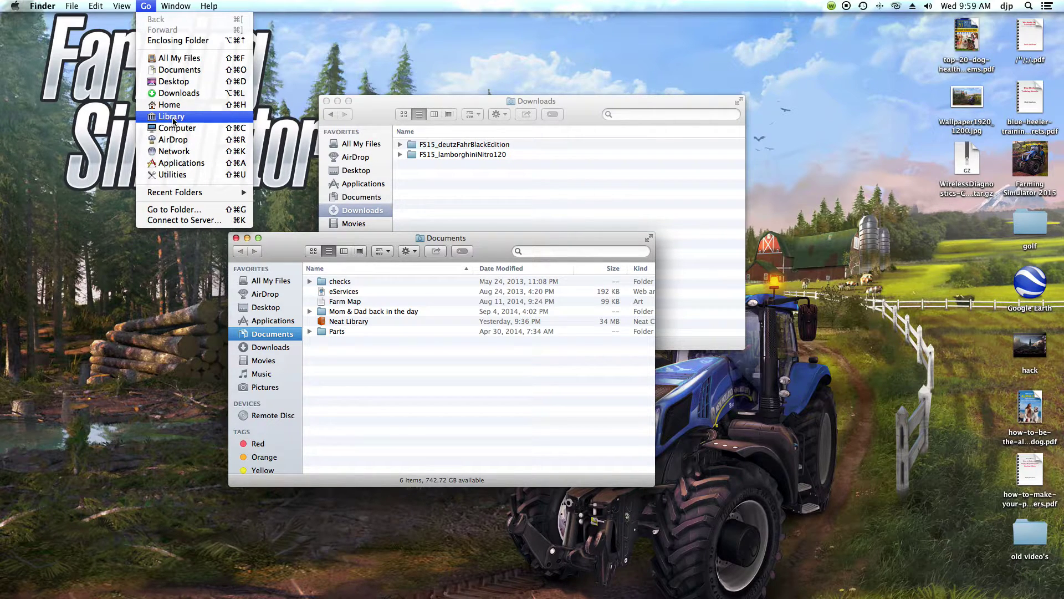
{"action": "left_click", "coordinate": [173, 122]}
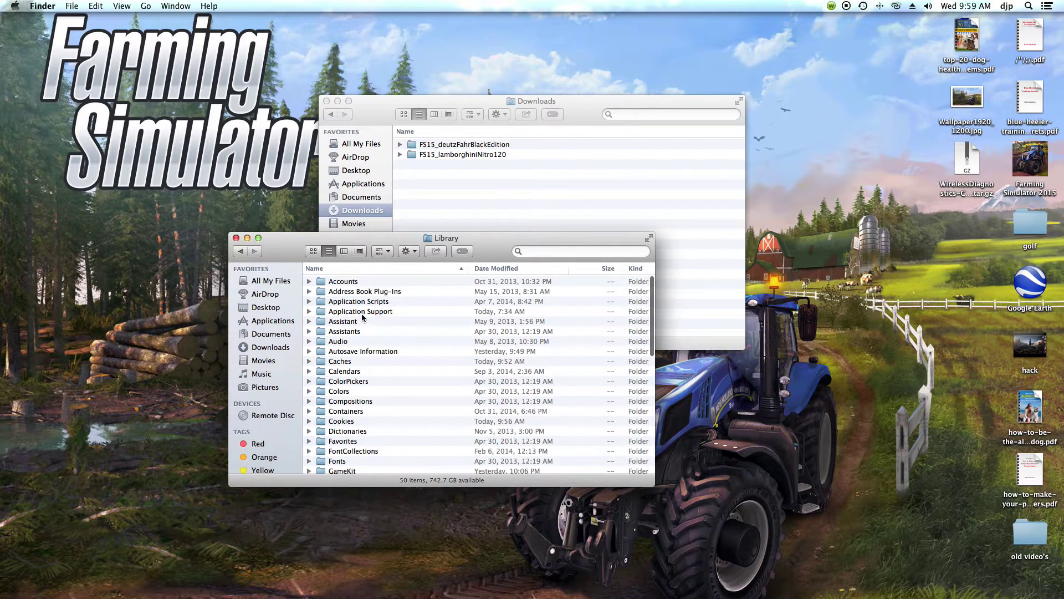
{"action": "scroll", "coordinate": [344, 312], "scroll_direction": "right", "scroll_amount": 1}
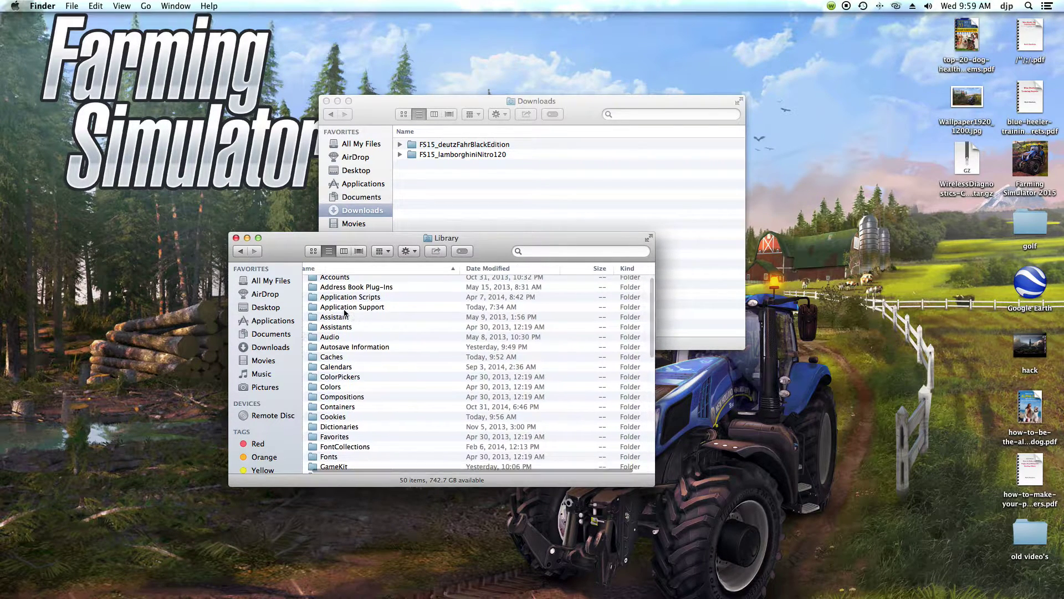
{"action": "scroll", "coordinate": [349, 325], "scroll_direction": "left", "scroll_amount": 1}
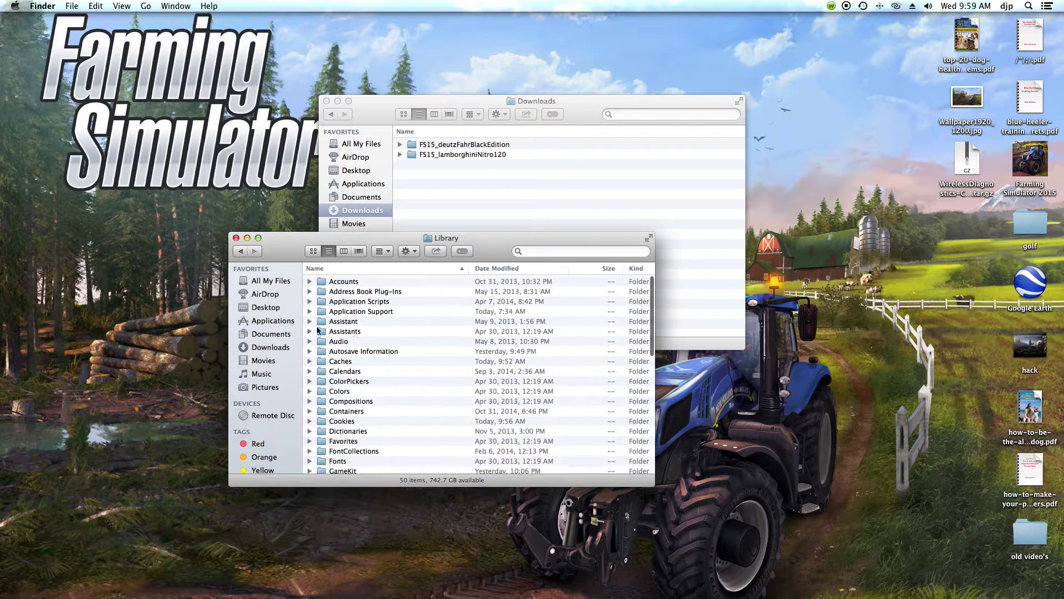
Navigate Application Support › FarmingSimulator2015 › mods in the second window
{"action": "double_click", "coordinate": [372, 311]}
{"action": "scroll", "coordinate": [383, 315], "scroll_direction": "down", "scroll_amount": 3}
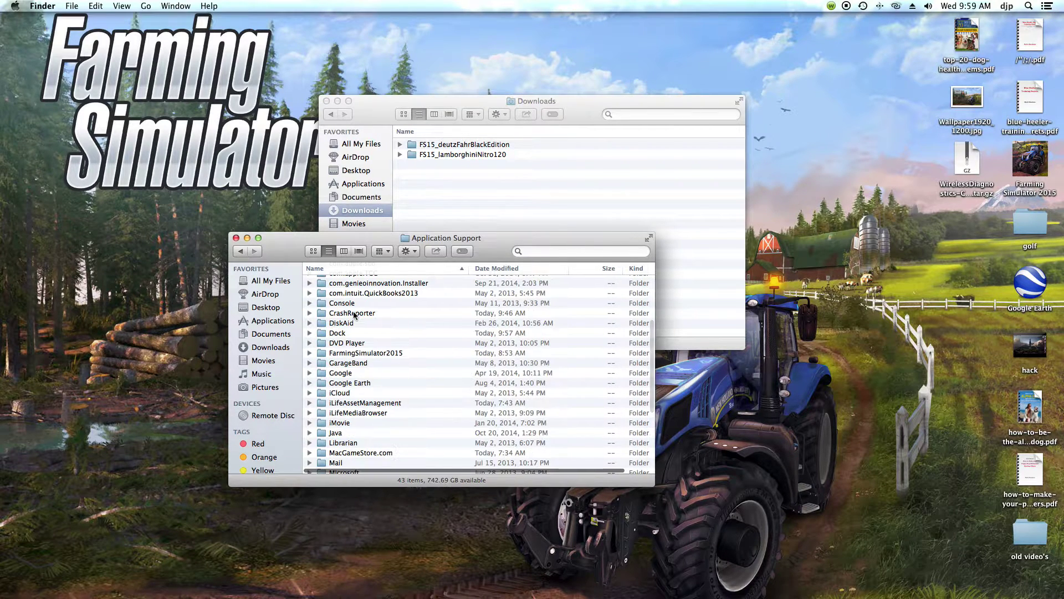
{"action": "scroll", "coordinate": [390, 316], "scroll_direction": "up", "scroll_amount": 5}
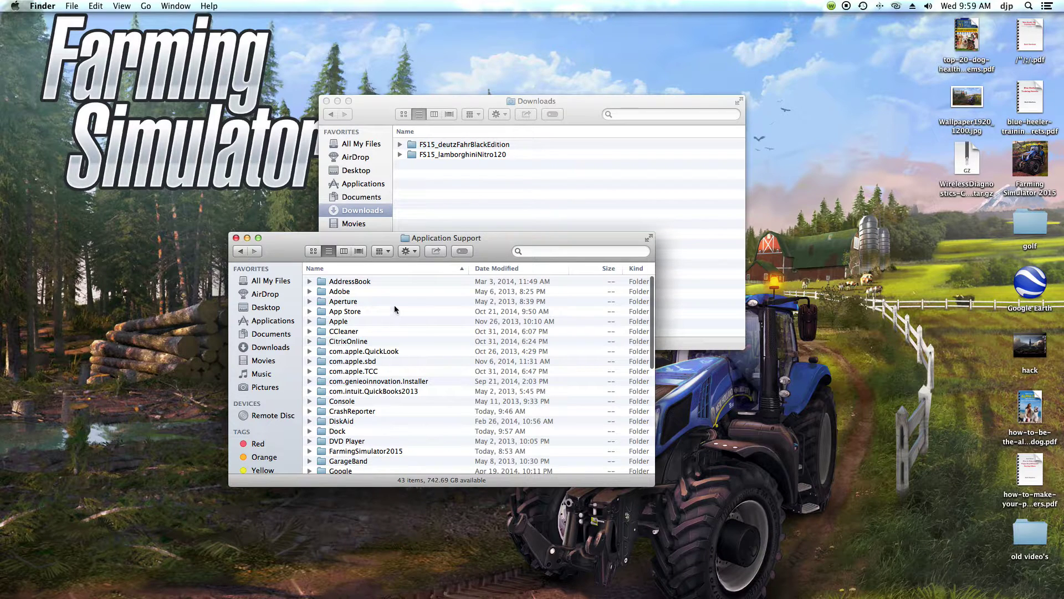
{"action": "left_click", "coordinate": [359, 455]}
{"action": "double_click", "coordinate": [357, 451]}
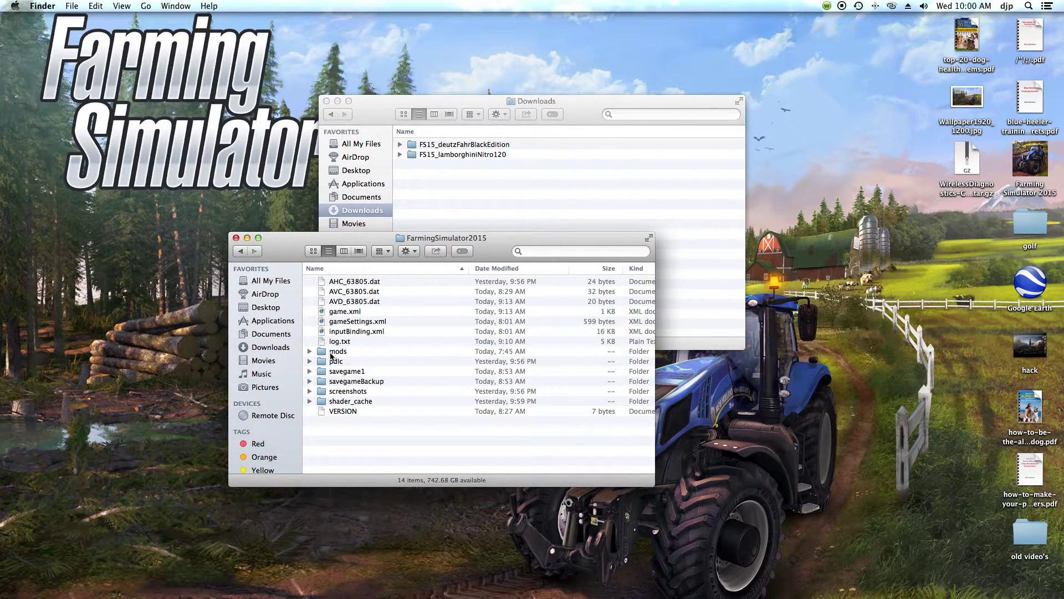
{"action": "double_click", "coordinate": [336, 352]}
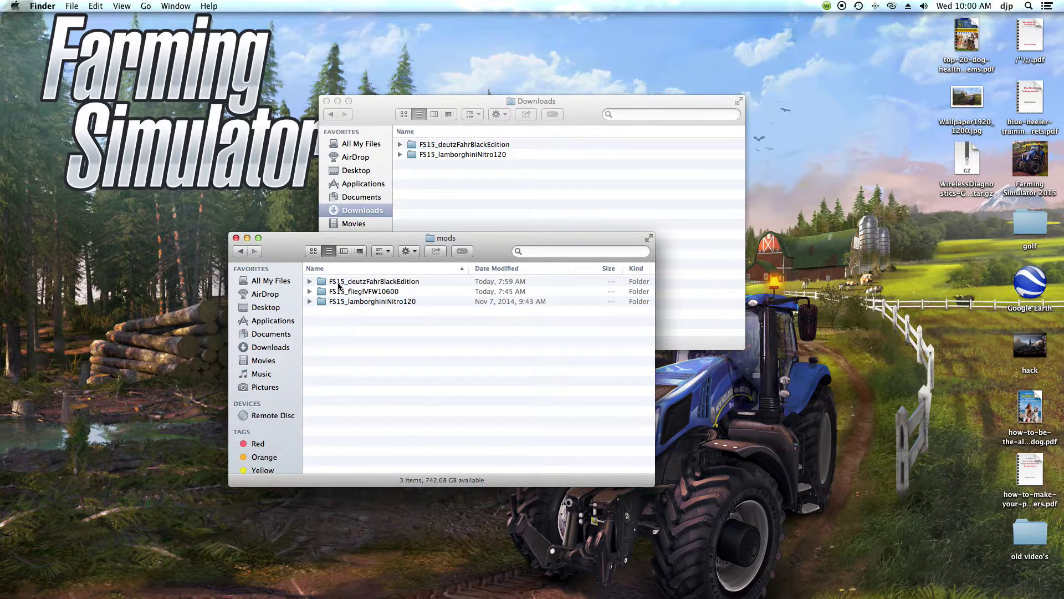
Arrange the mods window just below the Downloads window and peek inside the FS15_deutzFahrBlackEdition folder
{"action": "mouse_move", "coordinate": [291, 241]}
{"action": "left_mouse_down"}
{"action": "mouse_move", "coordinate": [595, 271]}
{"action": "mouse_move", "coordinate": [388, 356]}
{"action": "left_mouse_up"}
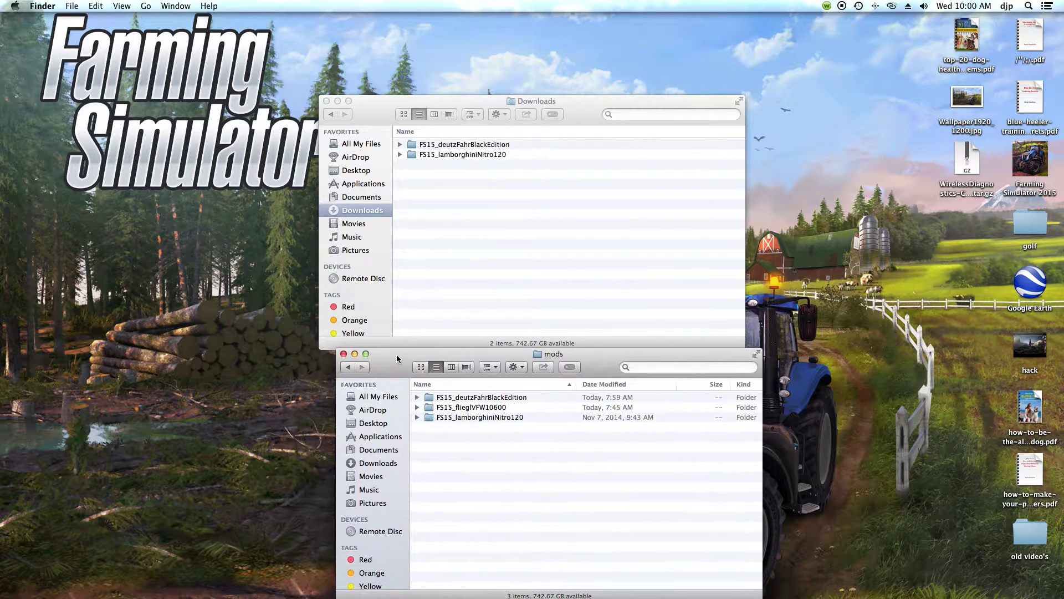
{"action": "left_click_drag", "start_coordinate": [468, 102], "coordinate": [469, 51]}
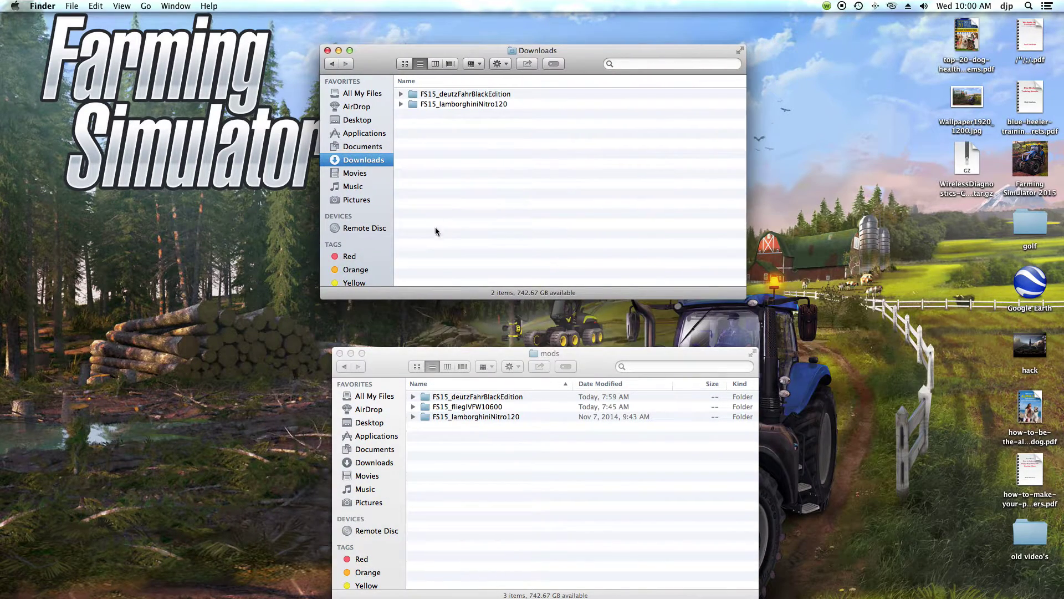
{"action": "left_click_drag", "start_coordinate": [420, 352], "coordinate": [409, 314]}
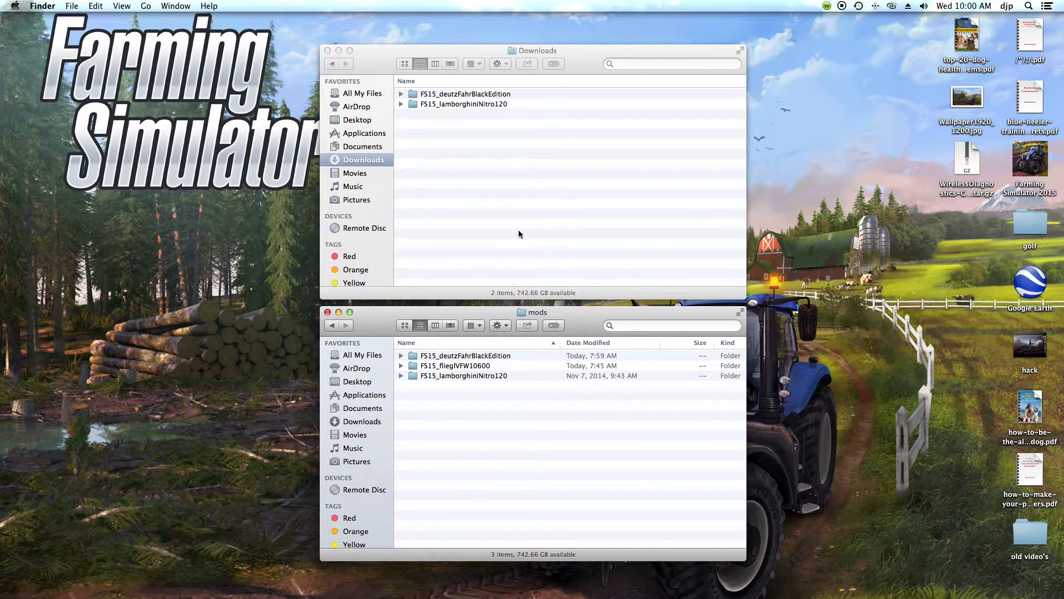
{"action": "double_click", "coordinate": [447, 97]}
{"action": "scroll", "coordinate": [445, 133], "scroll_direction": "down", "scroll_amount": 1}
{"action": "scroll", "coordinate": [453, 154], "scroll_direction": "down", "scroll_amount": 2}
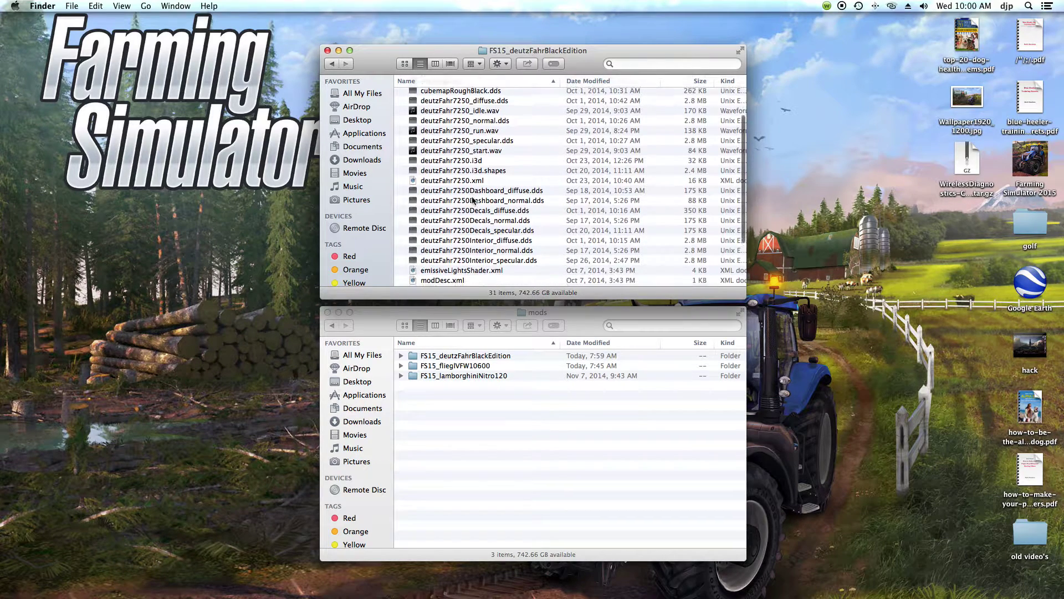
{"action": "scroll", "coordinate": [462, 174], "scroll_direction": "down", "scroll_amount": 3}
{"action": "scroll", "coordinate": [470, 196], "scroll_direction": "down", "scroll_amount": 2}
{"action": "scroll", "coordinate": [473, 201], "scroll_direction": "up", "scroll_amount": 2}
{"action": "scroll", "coordinate": [472, 201], "scroll_direction": "up", "scroll_amount": 4}
{"action": "scroll", "coordinate": [473, 202], "scroll_direction": "up", "scroll_amount": 5}
Move both downloaded FS15 tractor folders into the game's mods folder and close the Downloads window
{"action": "left_click", "coordinate": [333, 64]}
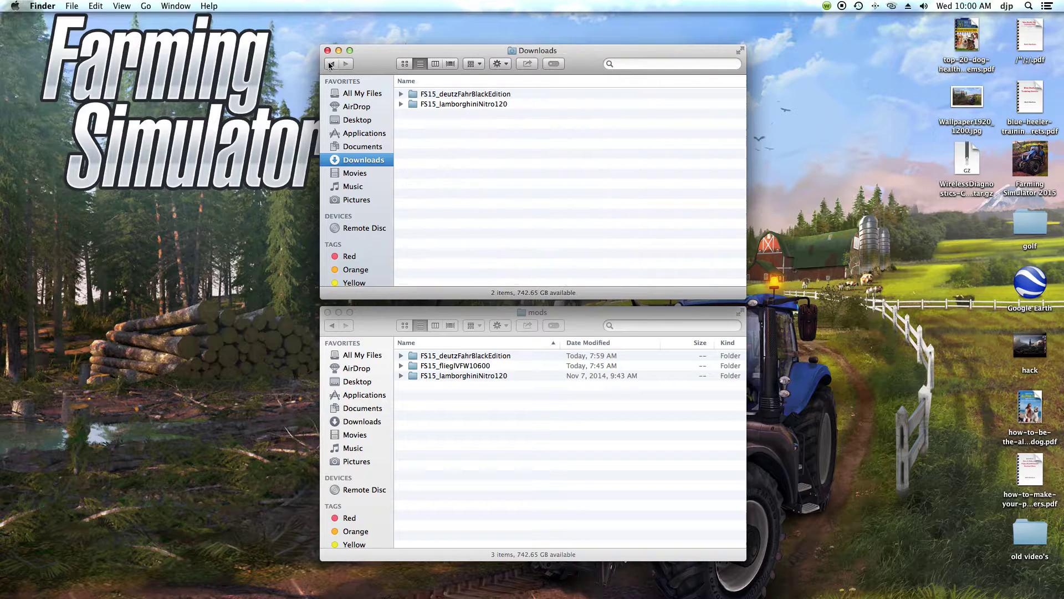
{"action": "key", "text": "super+a"}
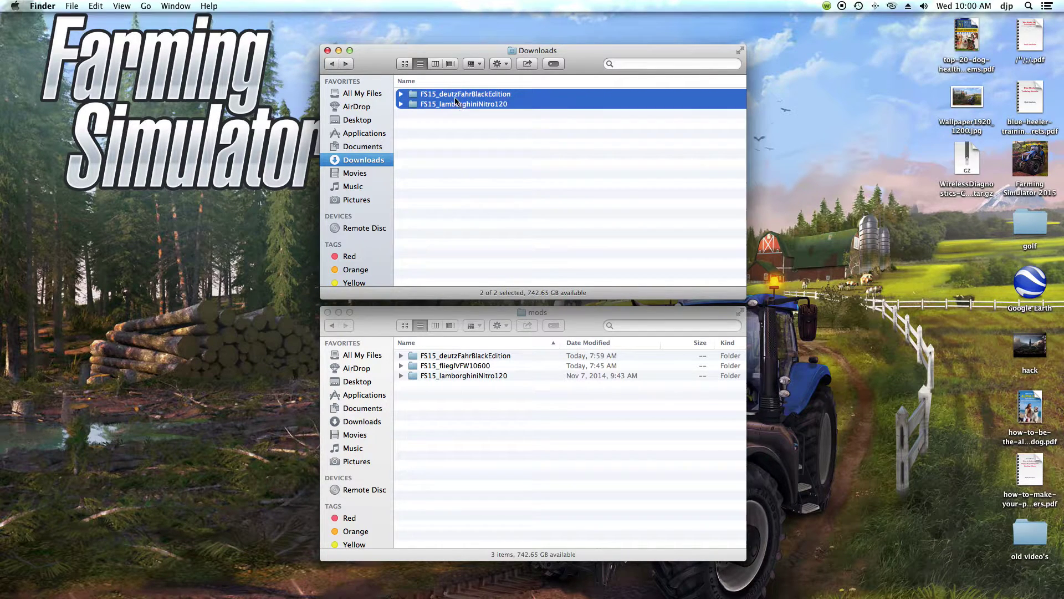
{"action": "mouse_move", "coordinate": [459, 102]}
{"action": "left_mouse_down"}
{"action": "mouse_move", "coordinate": [419, 478]}
{"action": "mouse_move", "coordinate": [457, 413]}
{"action": "mouse_move", "coordinate": [393, 380]}
{"action": "mouse_move", "coordinate": [442, 396]}
{"action": "mouse_move", "coordinate": [420, 163]}
{"action": "mouse_move", "coordinate": [445, 127]}
{"action": "mouse_move", "coordinate": [451, 140]}
{"action": "left_mouse_up"}
{"action": "scroll", "coordinate": [422, 442], "scroll_direction": "right", "scroll_amount": 2}
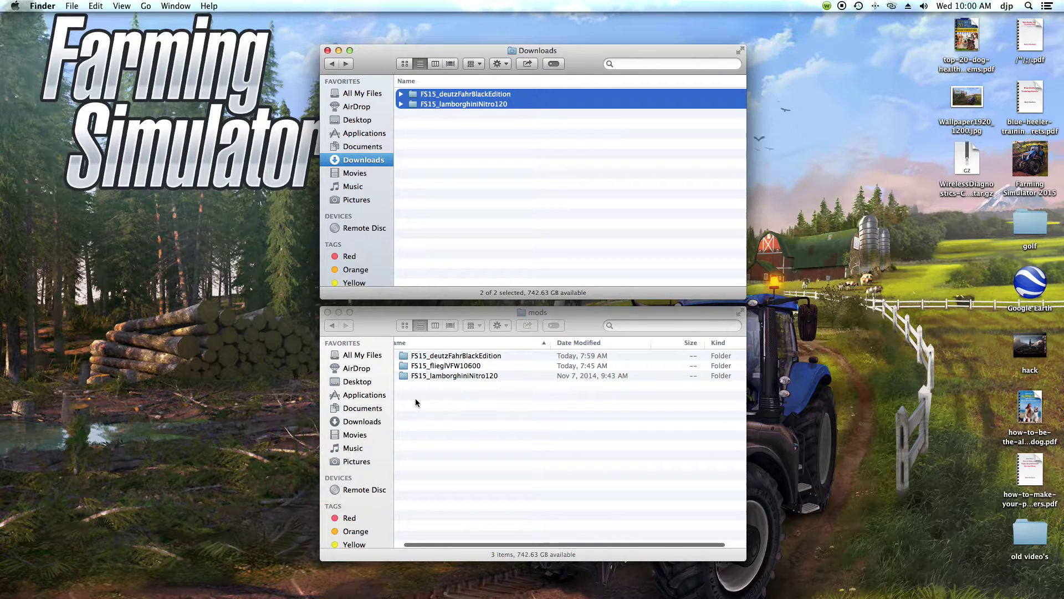
{"action": "scroll", "coordinate": [416, 84], "scroll_direction": "right", "scroll_amount": 1}
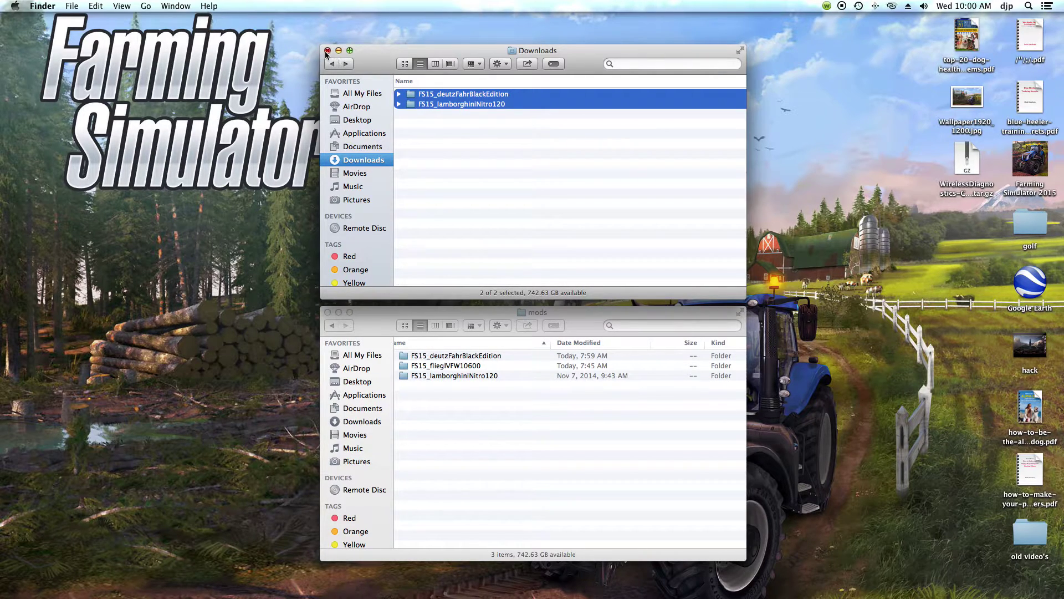
{"action": "left_click", "coordinate": [327, 51]}
Close the mods window, launch Farming Simulator 2015 and start the Westbridge Hills career from Savegame 1
{"action": "left_click", "coordinate": [326, 312]}
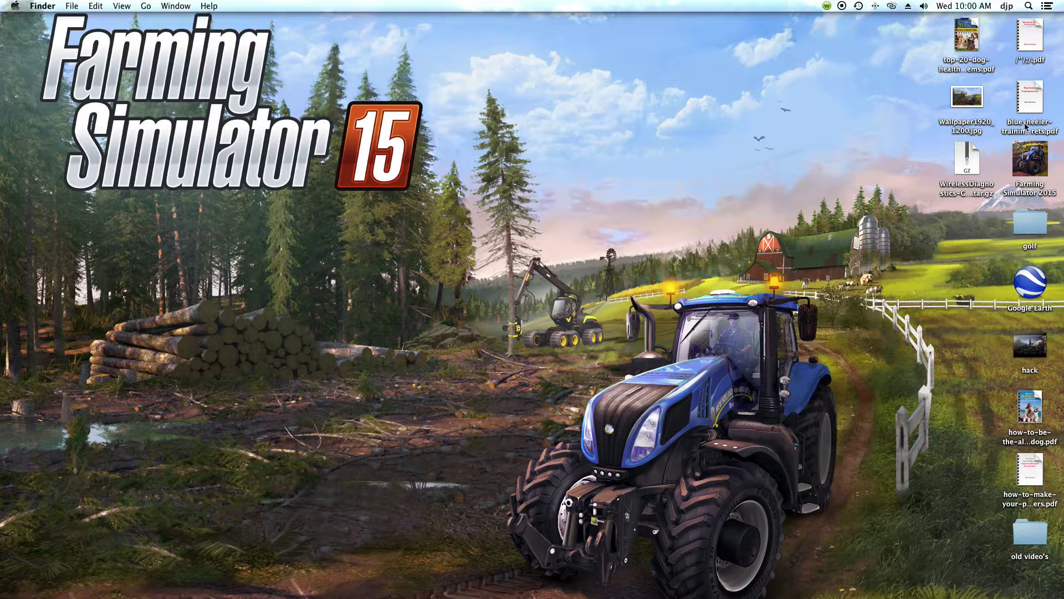
{"action": "double_click", "coordinate": [1037, 166]}
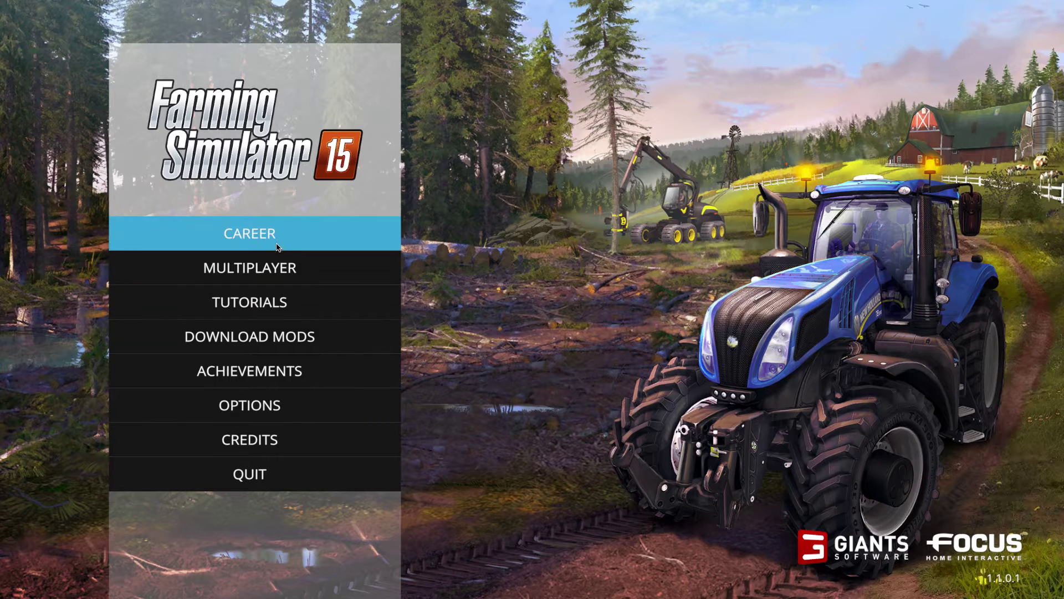
{"action": "left_click", "coordinate": [276, 243]}
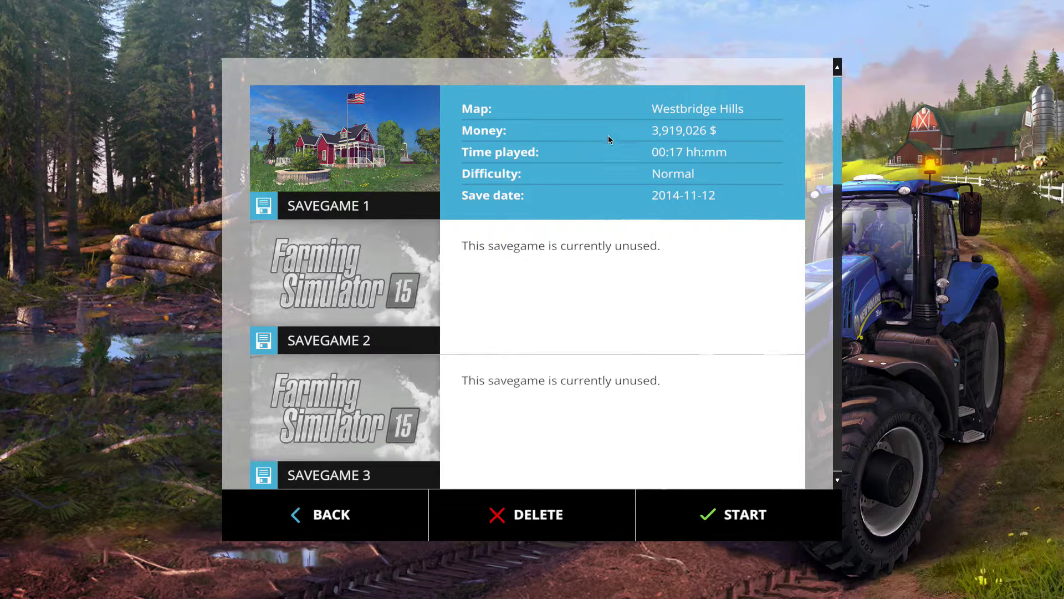
{"action": "double_click", "coordinate": [584, 133]}
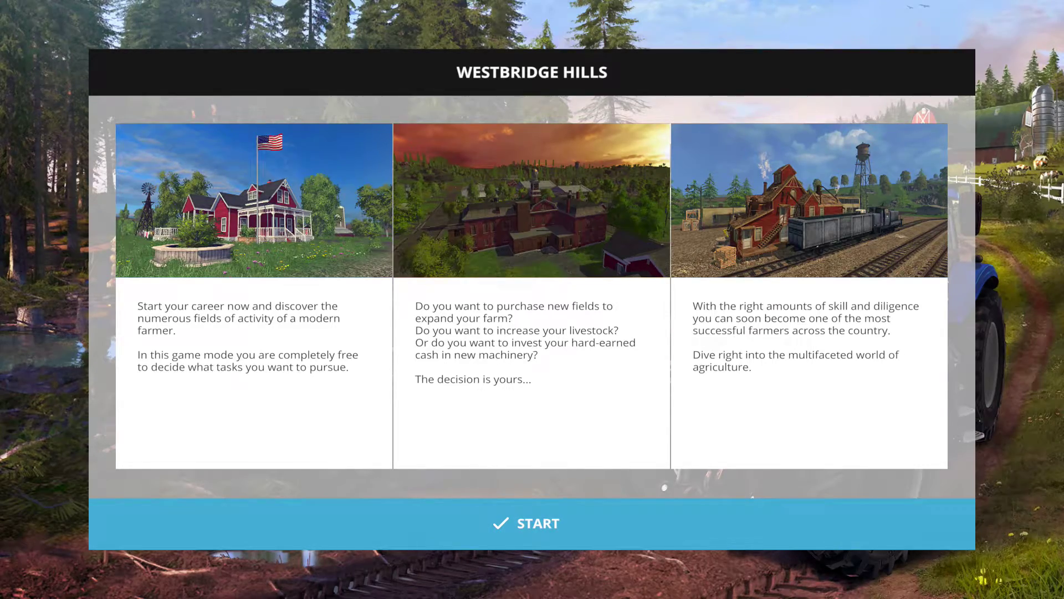
{"action": "key", "text": "Return"}
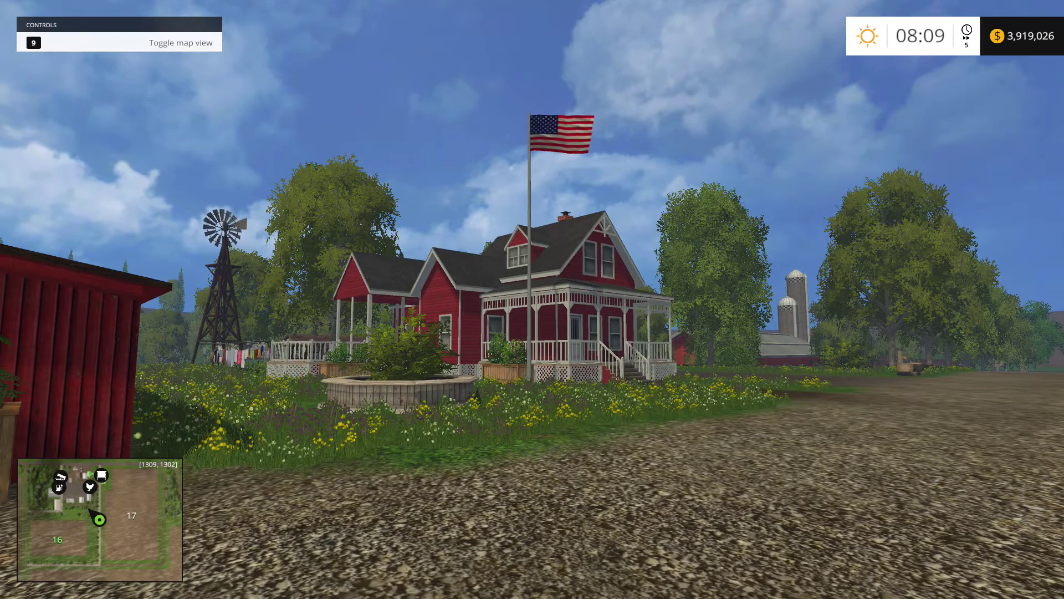
In the shop (P), page to Category (Mods) and view the modded Tractors list
{"action": "key", "text": "p"}
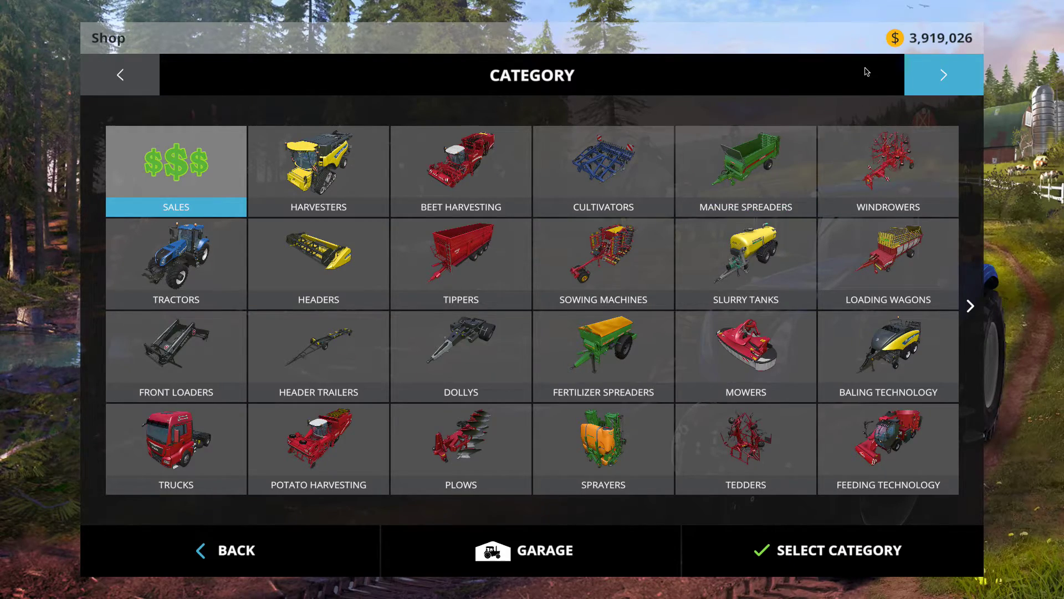
{"action": "left_click", "coordinate": [970, 308]}
{"action": "left_click", "coordinate": [970, 310]}
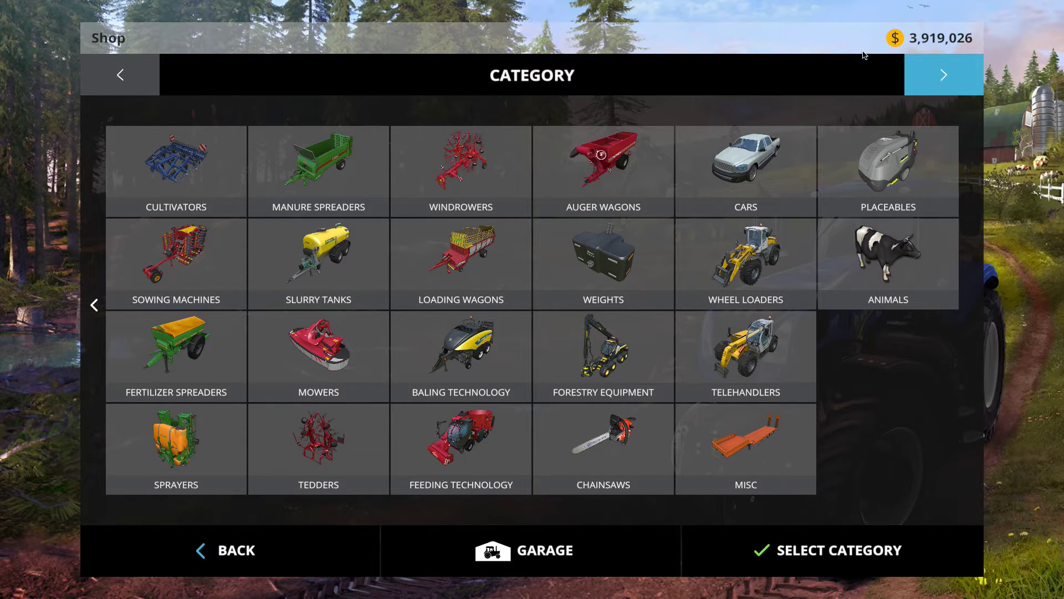
{"action": "left_click", "coordinate": [941, 73]}
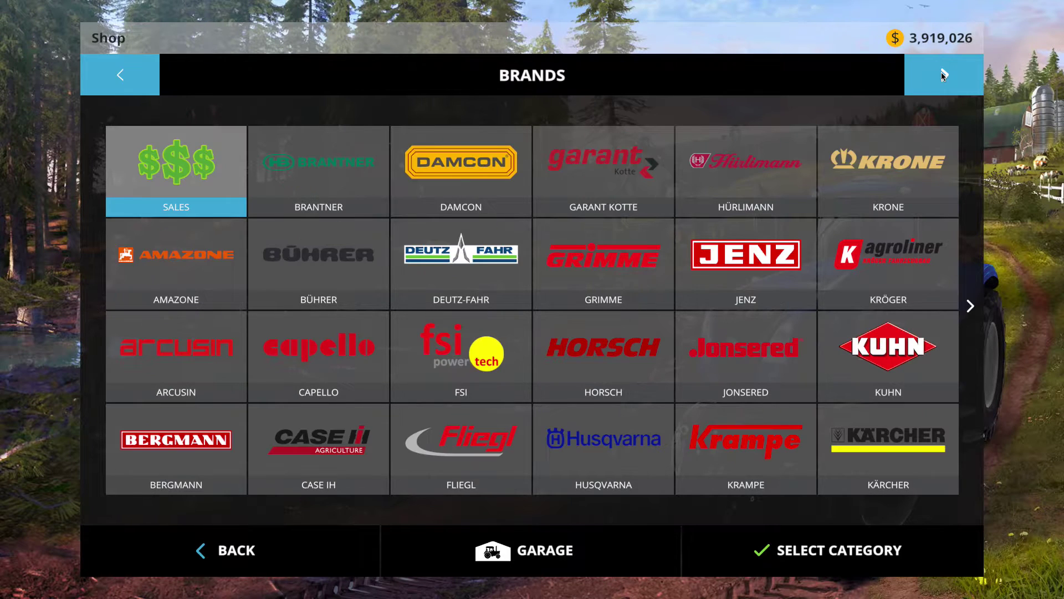
{"action": "left_click", "coordinate": [941, 73]}
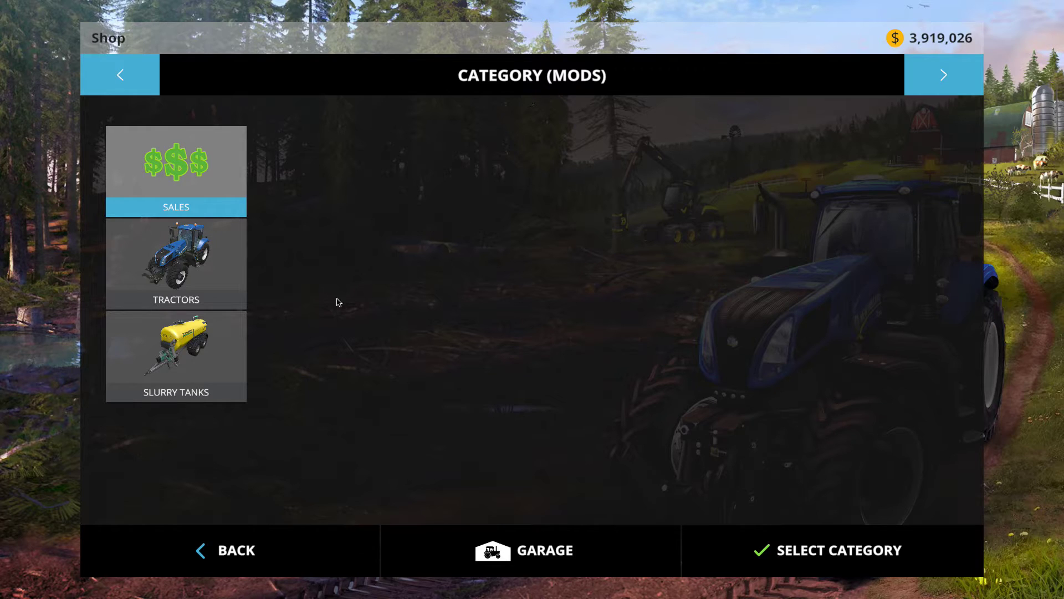
{"action": "left_click", "coordinate": [189, 274]}
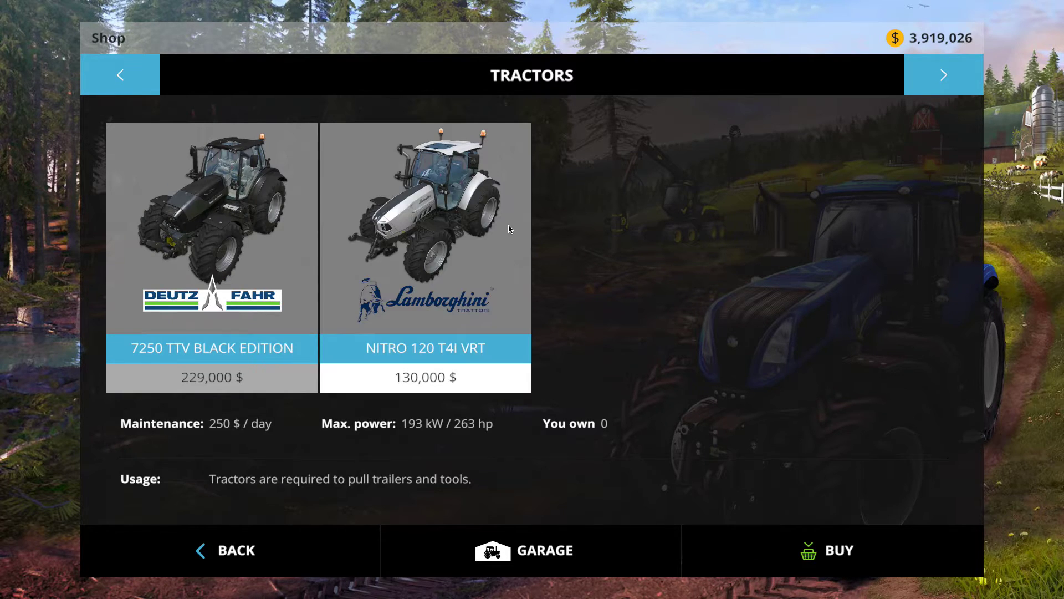
{"action": "left_click", "coordinate": [126, 75]}
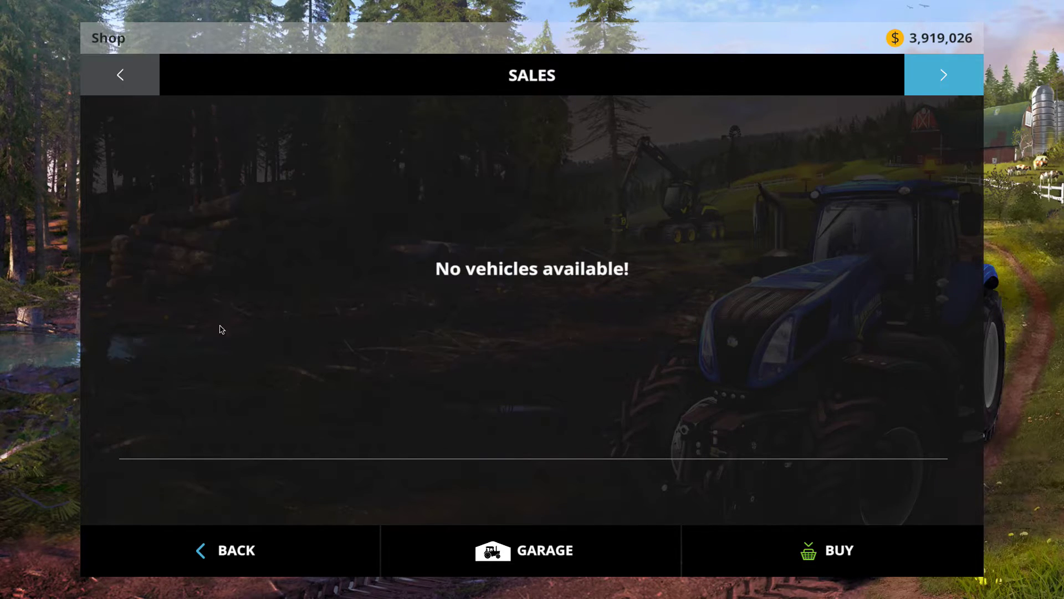
{"action": "left_click", "coordinate": [933, 80]}
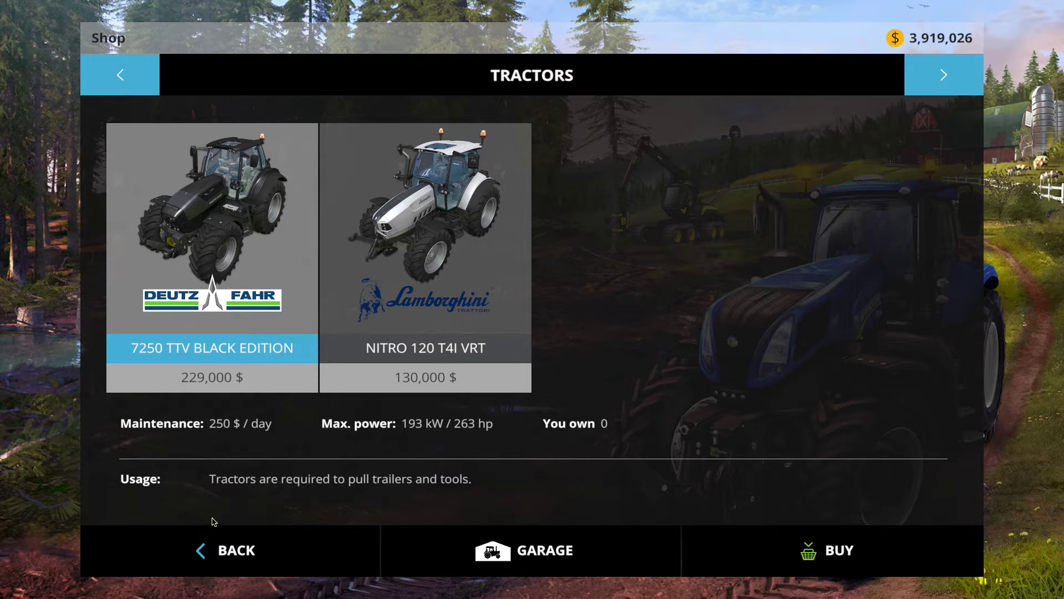
Check the modded Slurry Tanks list for the Fliegl VFW 10600, then cycle the shop pages back to the mods category
{"action": "left_click", "coordinate": [229, 555]}
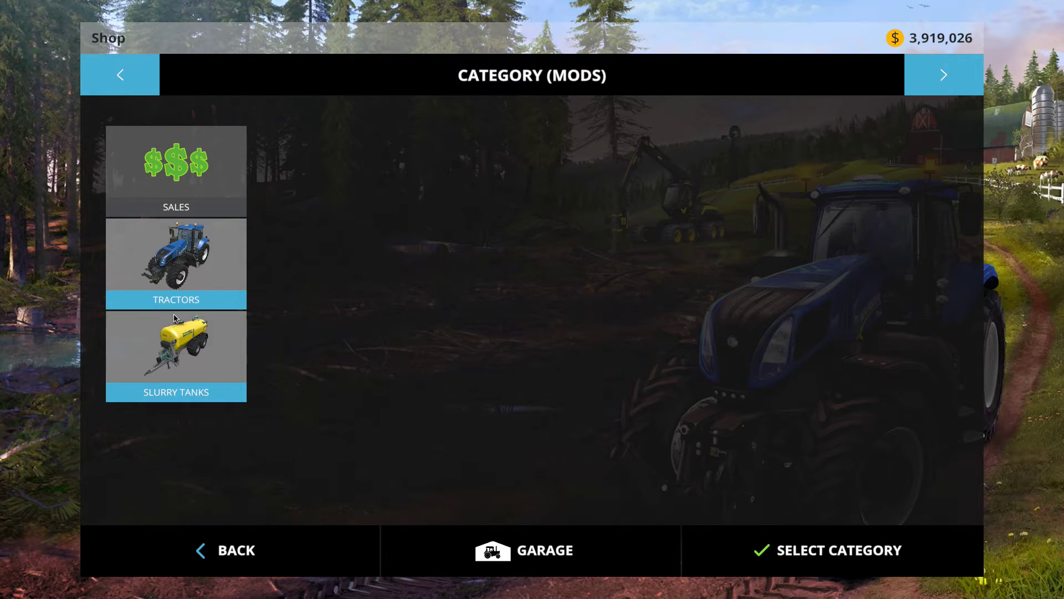
{"action": "left_click", "coordinate": [178, 333]}
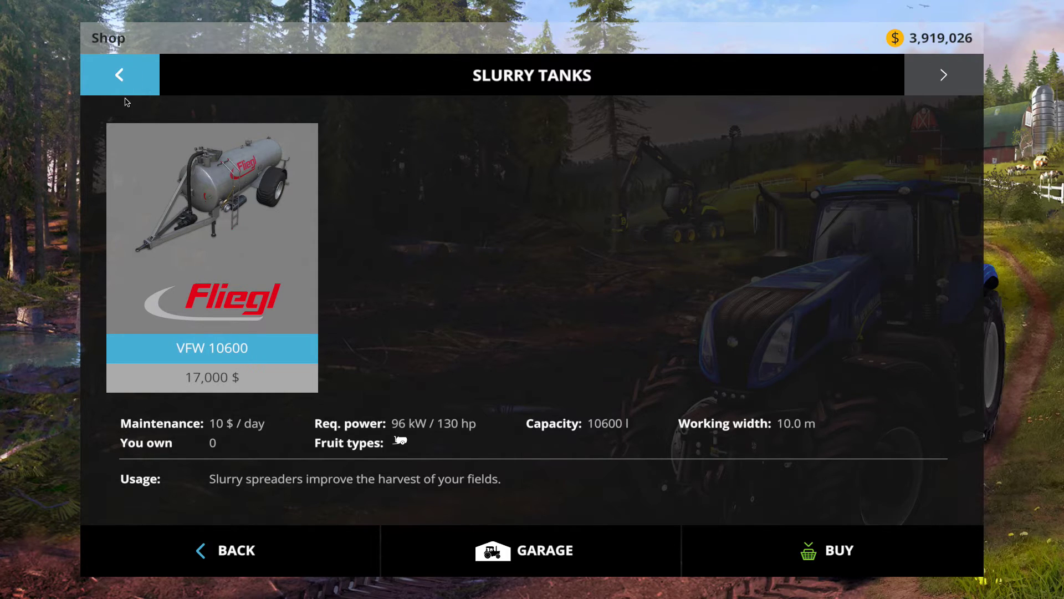
{"action": "left_click", "coordinate": [233, 553]}
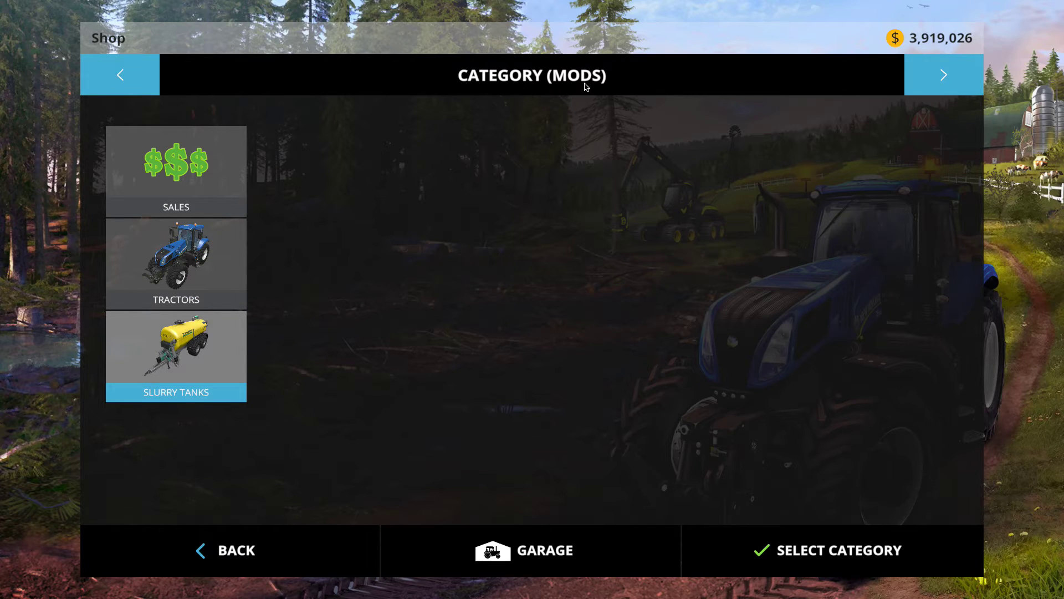
{"action": "left_click", "coordinate": [131, 79]}
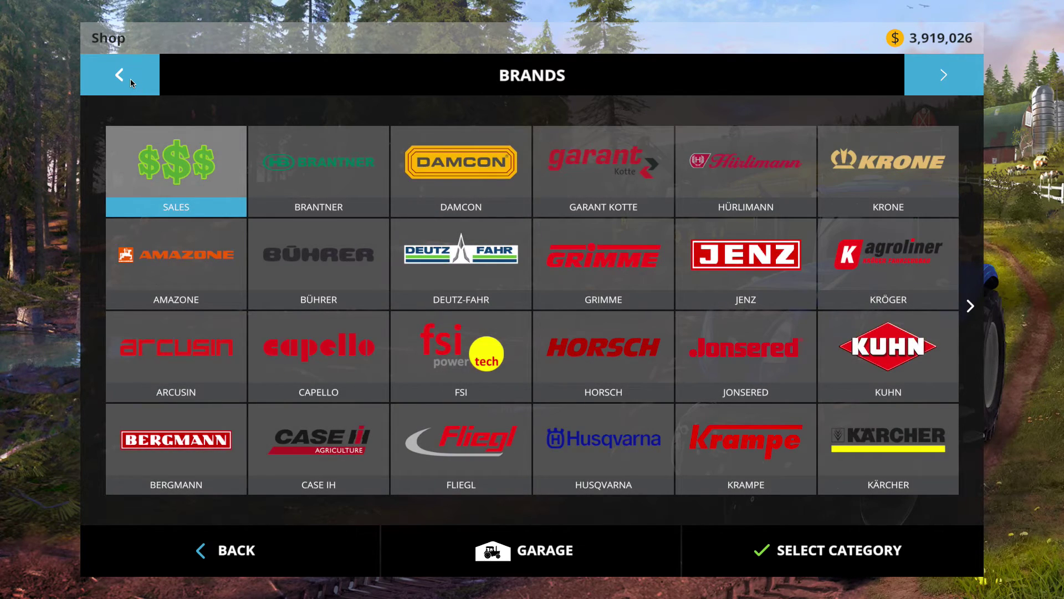
{"action": "left_click", "coordinate": [131, 80]}
{"action": "left_click", "coordinate": [921, 79]}
{"action": "left_click", "coordinate": [949, 76]}
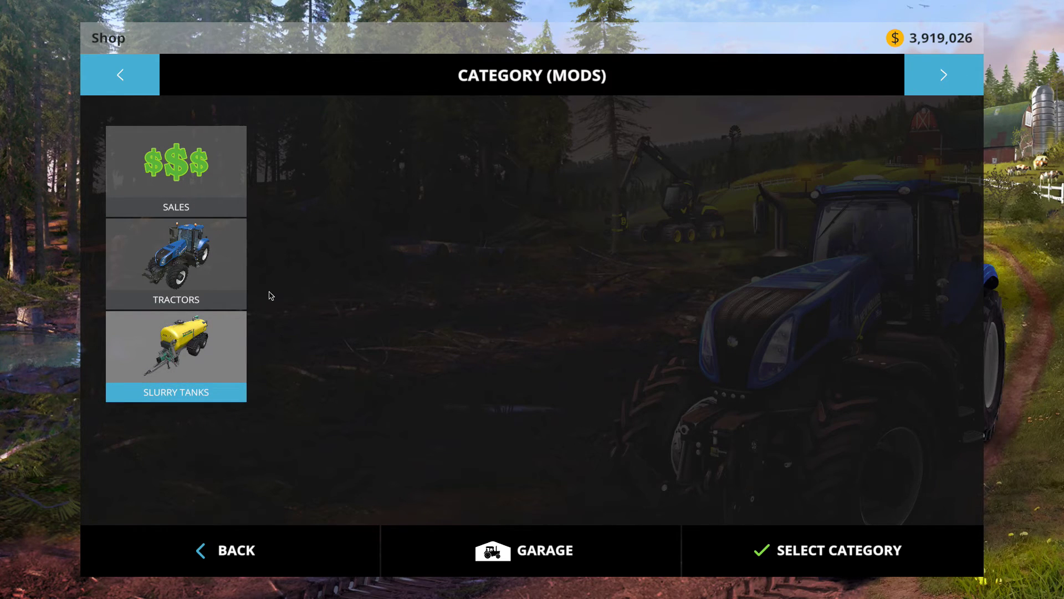